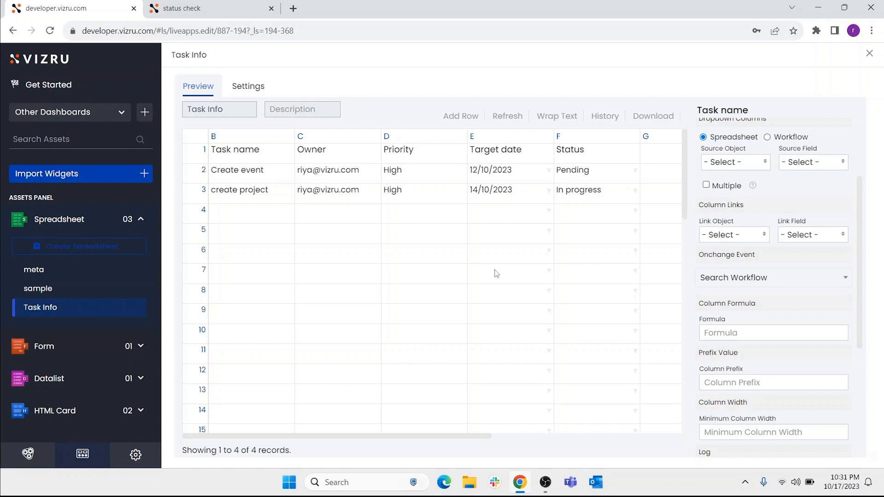
# Step: Show the selectable Status options for the Create event task in the Task Info spreadsheet
pyautogui.press('alt')
pyautogui.click(609, 156)
pyautogui.click(634, 171)
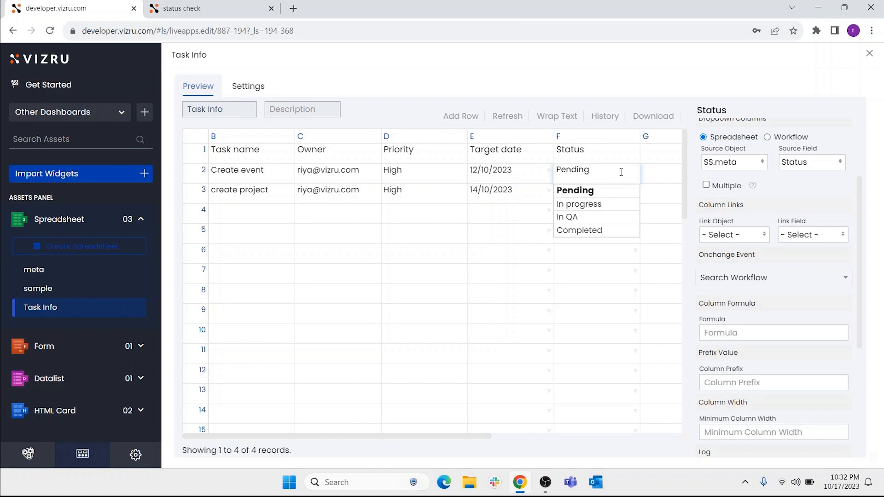
# Step: Open the status check workflow for editing, review the notification block's success message, save the block and finish editing
pyautogui.click(198, 8)
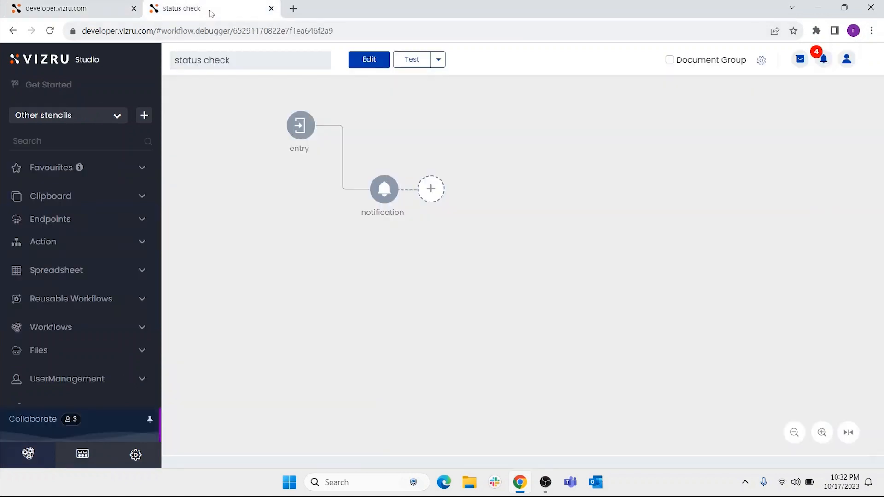
pyautogui.click(376, 59)
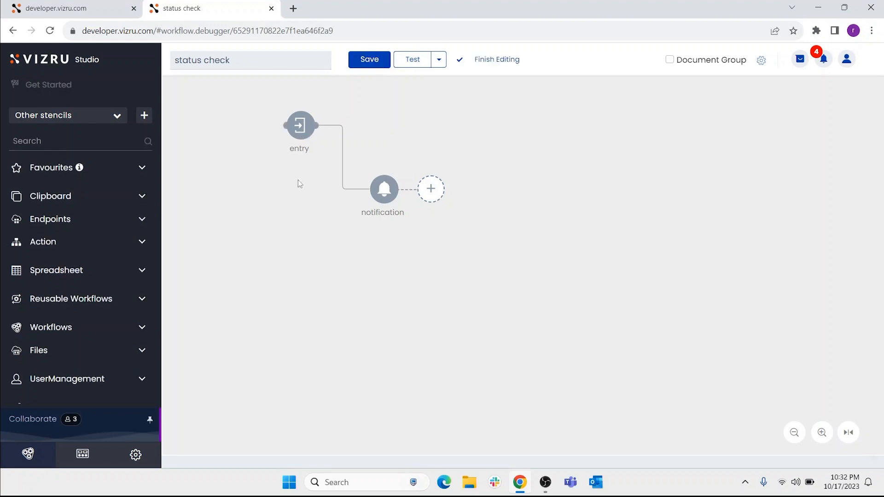
pyautogui.moveTo(387, 219)
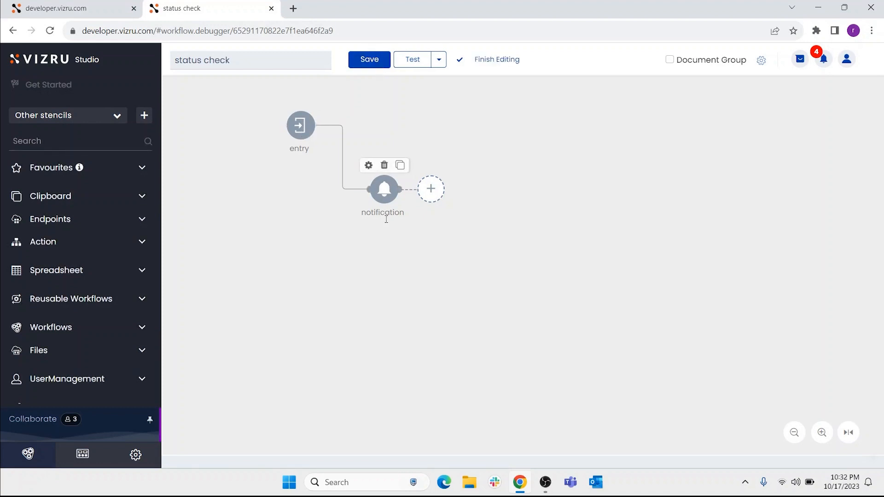
pyautogui.doubleClick(384, 189)
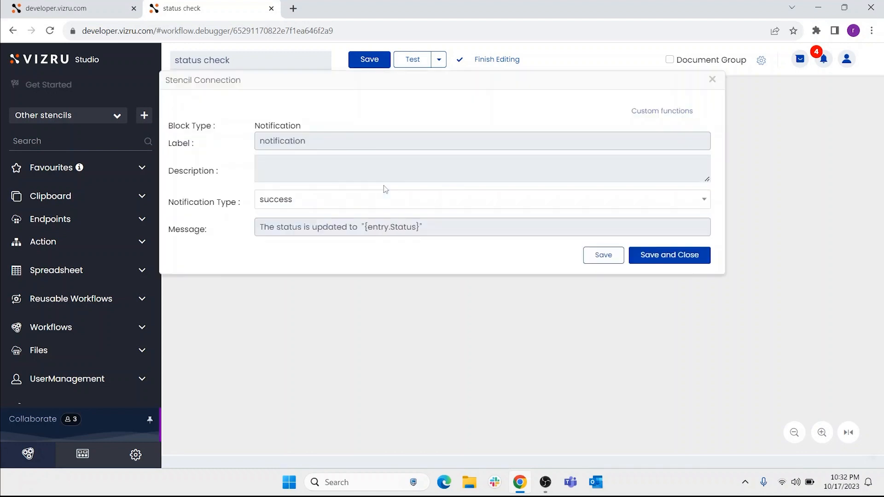
pyautogui.click(437, 229)
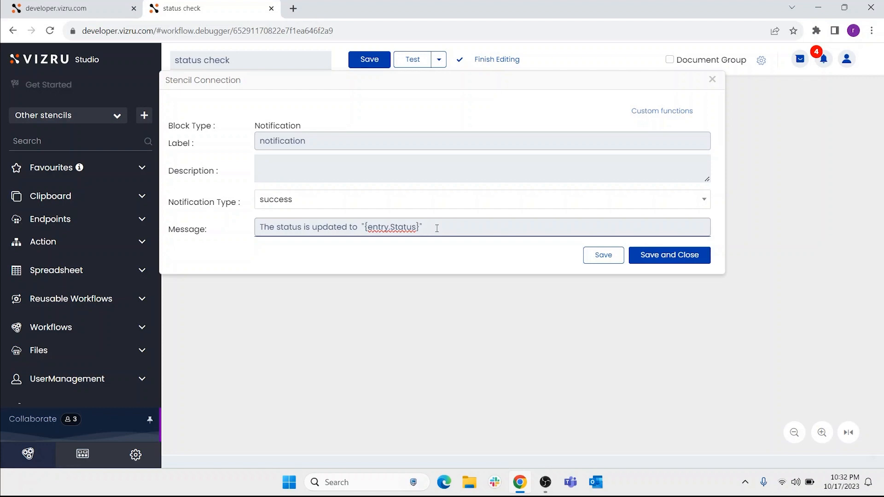
pyautogui.click(657, 256)
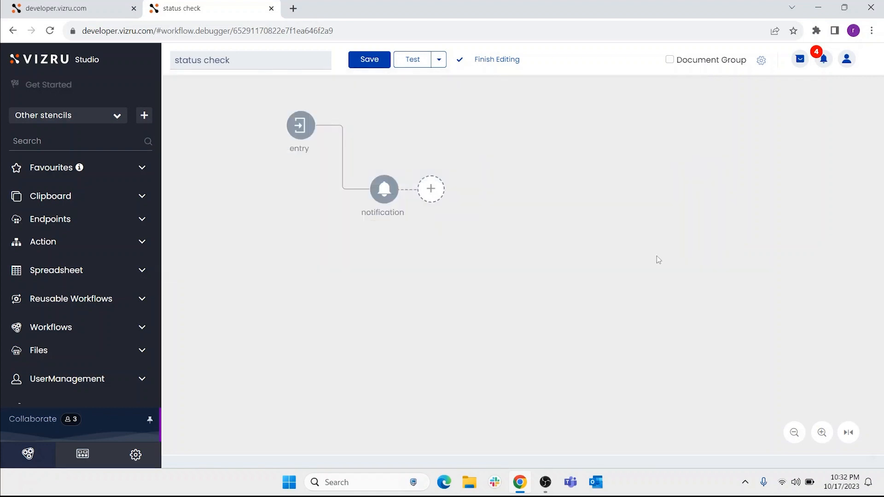
pyautogui.click(505, 61)
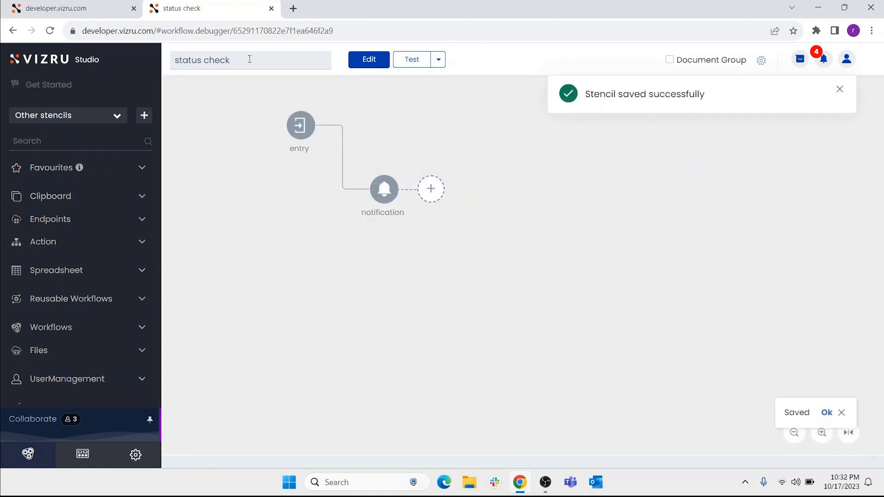
# Step: Assign the status check workflow as the onchange event of the Status column in Task Info and update the column settings
pyautogui.click(92, 7)
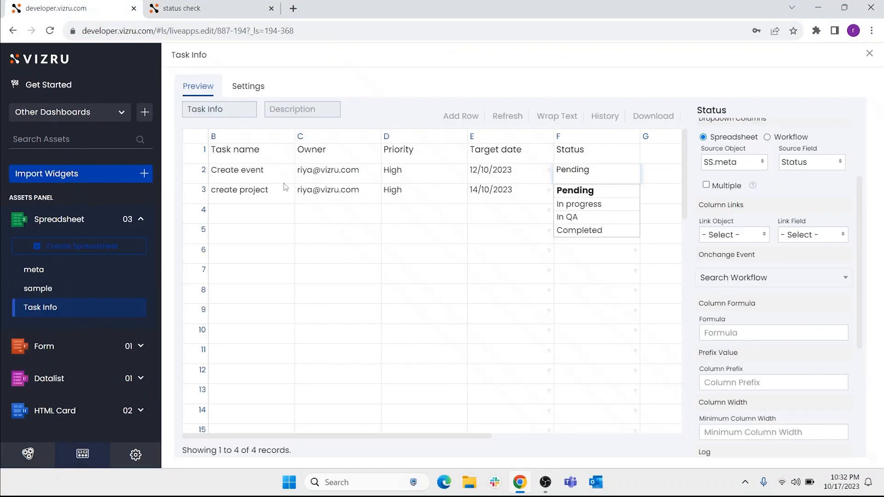
pyautogui.press('alt')
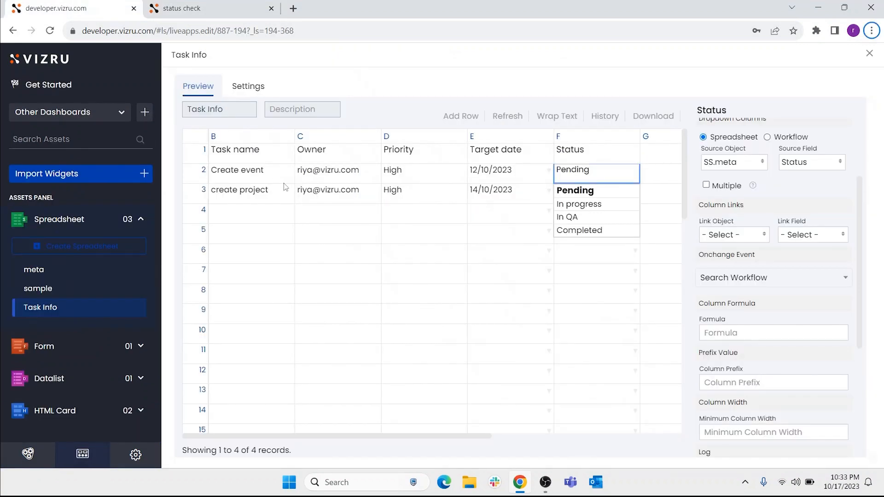
pyautogui.click(602, 159)
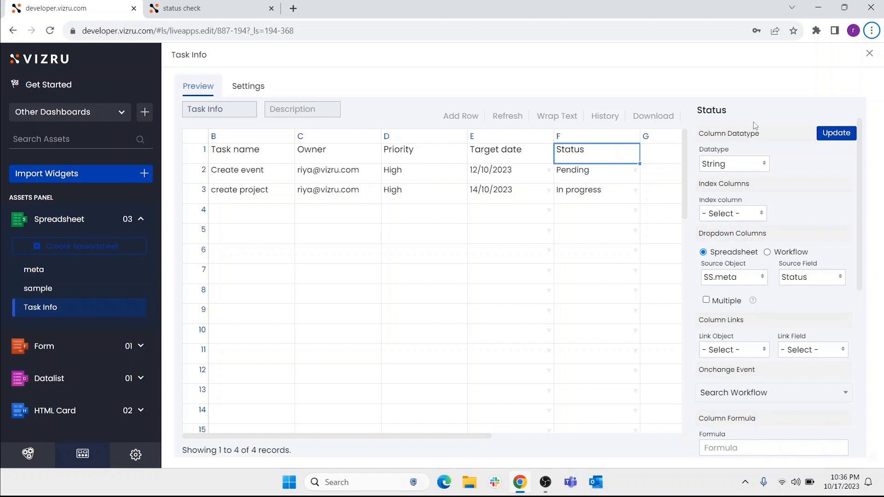
pyautogui.scroll(-3, 784, 217)
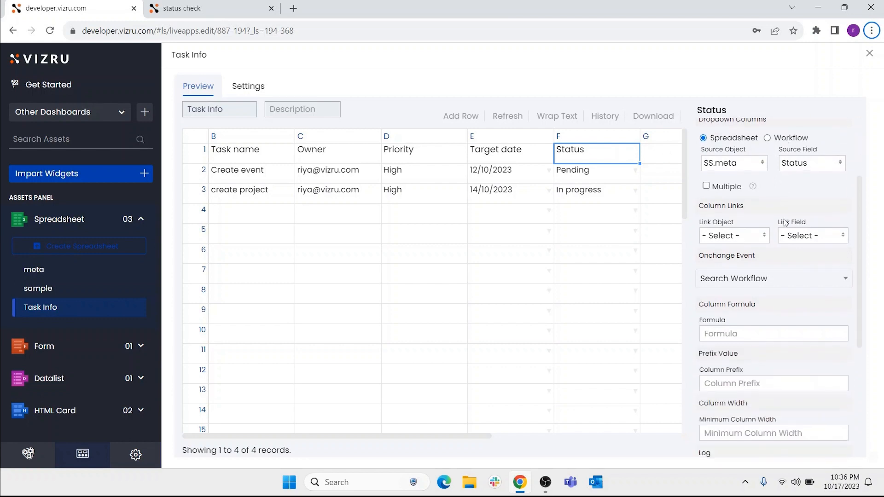
pyautogui.click(799, 285)
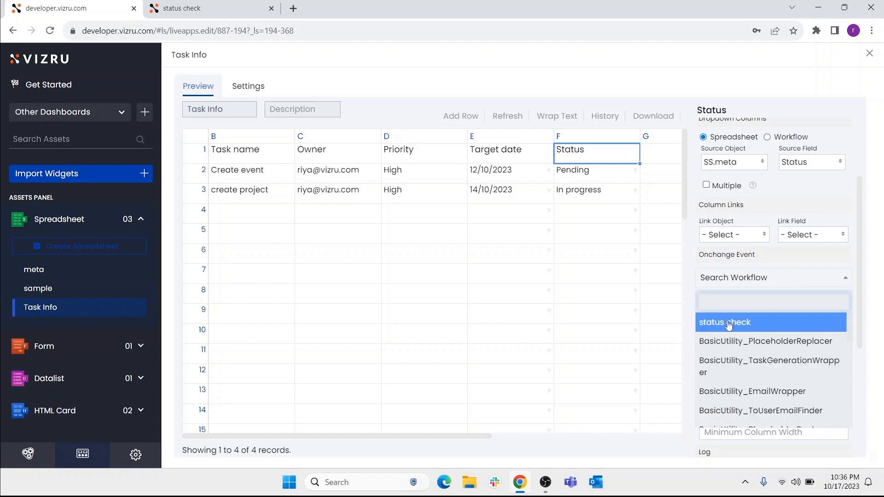
pyautogui.click(729, 325)
pyautogui.scroll(3, 853, 262)
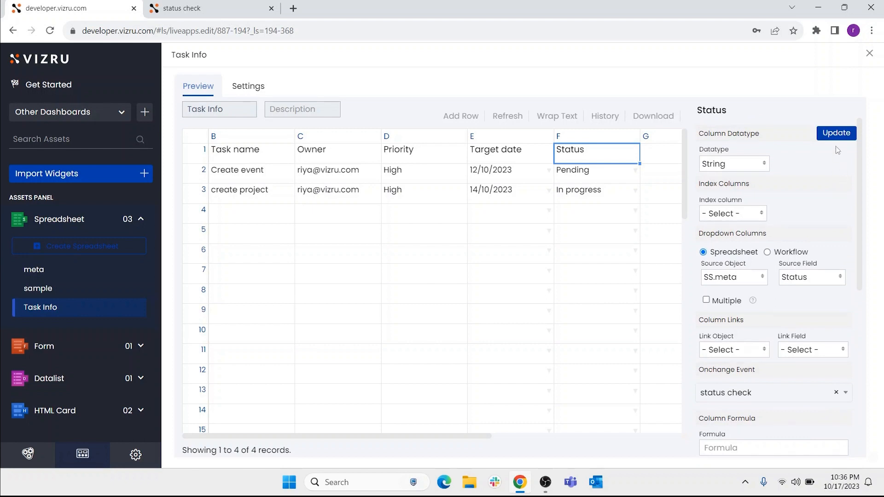
pyautogui.click(836, 134)
# Step: Set the Create event task's status to In QA, dismiss the notification and close the Task Info spreadsheet
pyautogui.click(636, 171)
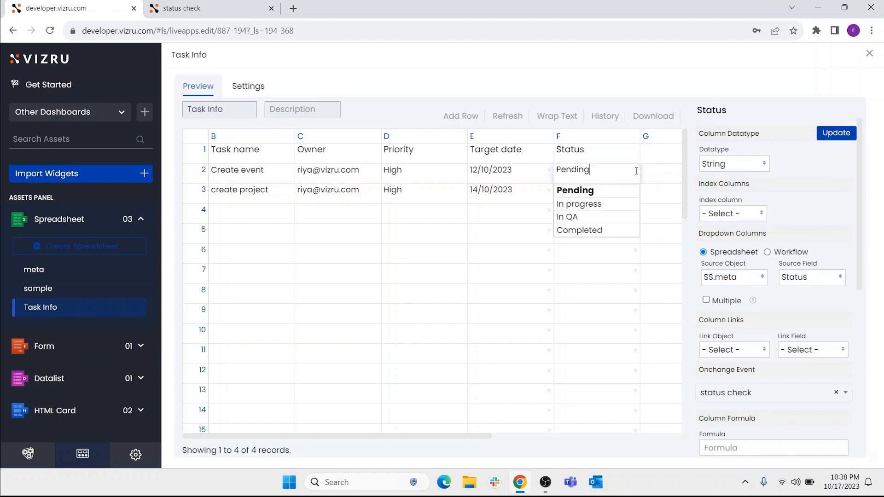
pyautogui.click(602, 221)
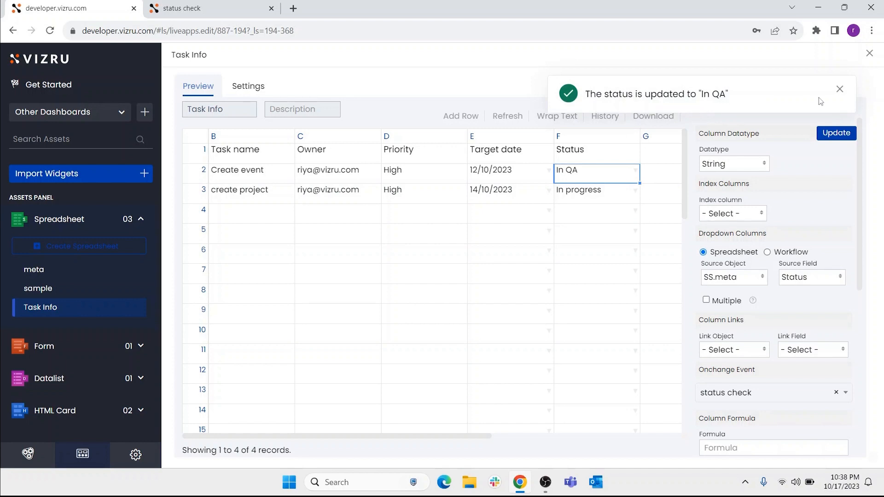
pyautogui.press('alt')
pyautogui.click(840, 90)
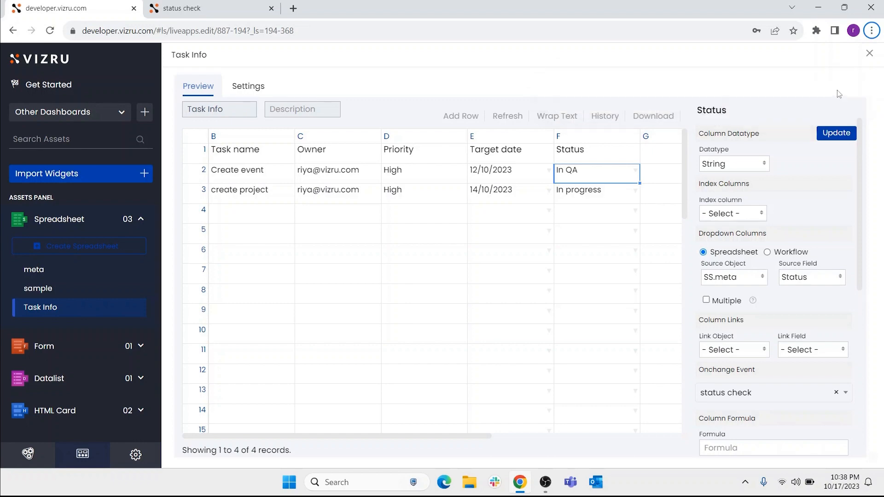
pyautogui.click(869, 56)
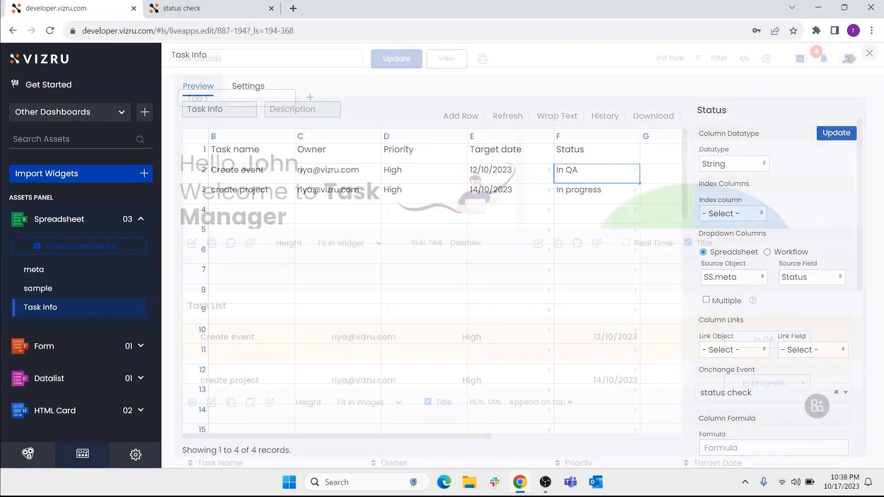
# Step: Add the Status field to the Add Task form and update the form
pyautogui.click(51, 347)
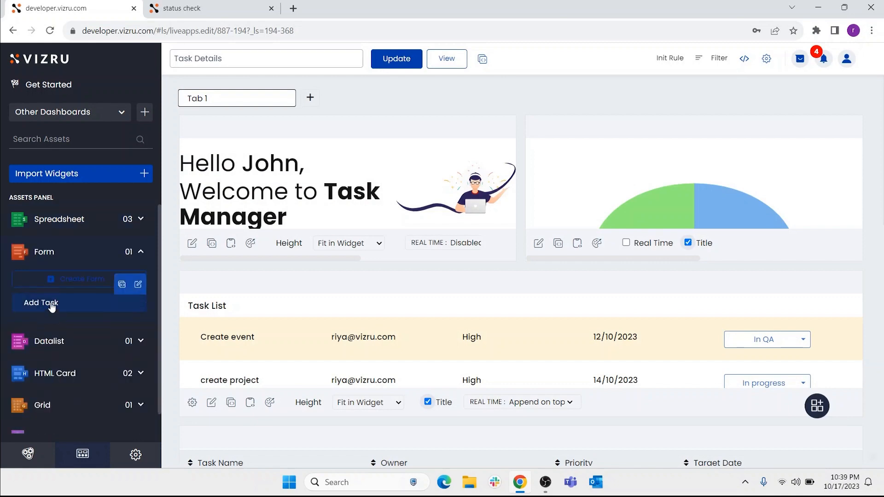
pyautogui.click(51, 308)
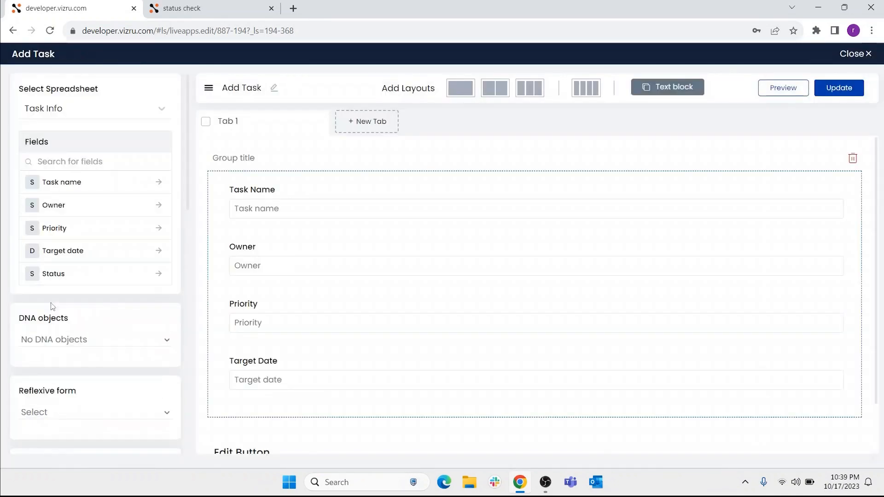
pyautogui.click(159, 276)
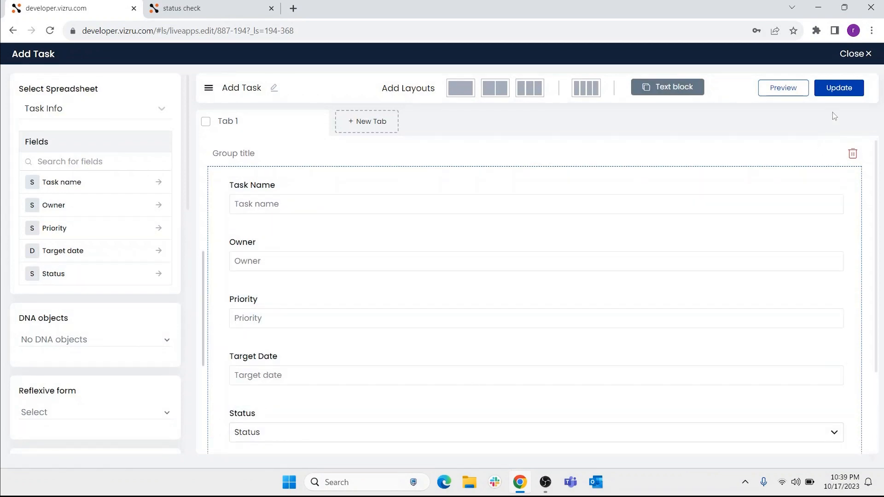
pyautogui.click(840, 91)
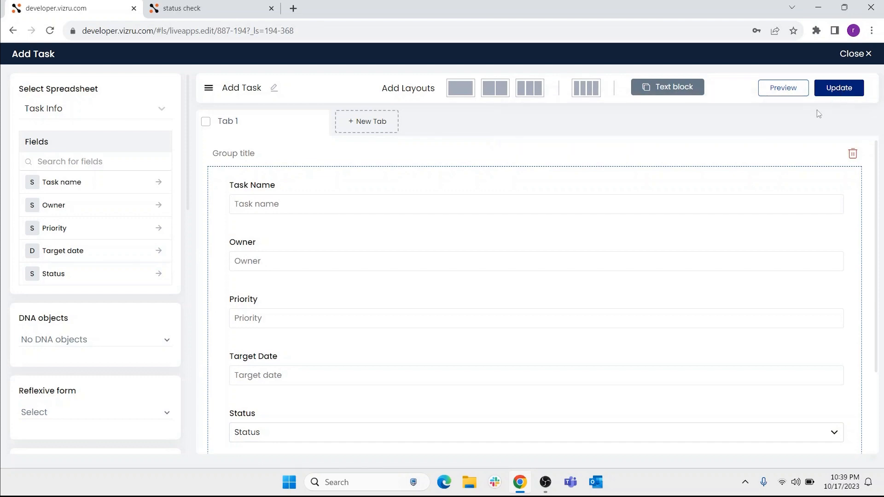
# Step: Preview the Add Task form, save a test entry with status In QA, and close the preview and form editor
pyautogui.click(783, 88)
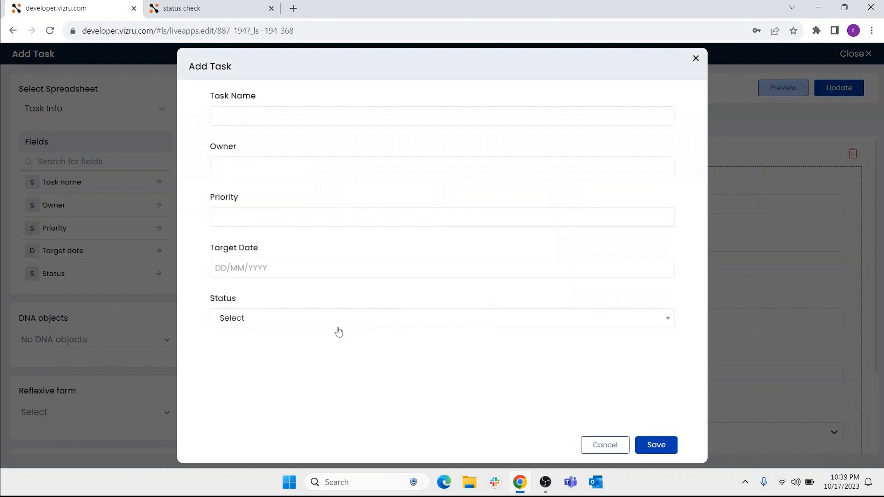
pyautogui.click(338, 326)
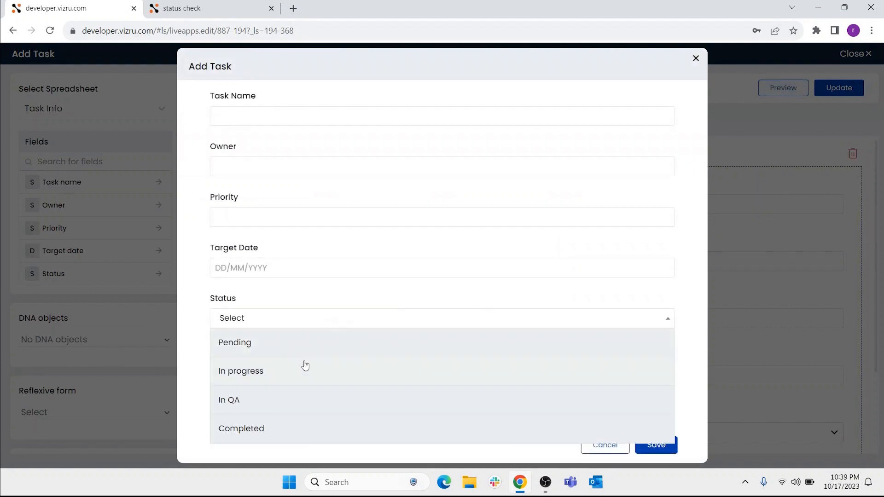
pyautogui.click(276, 402)
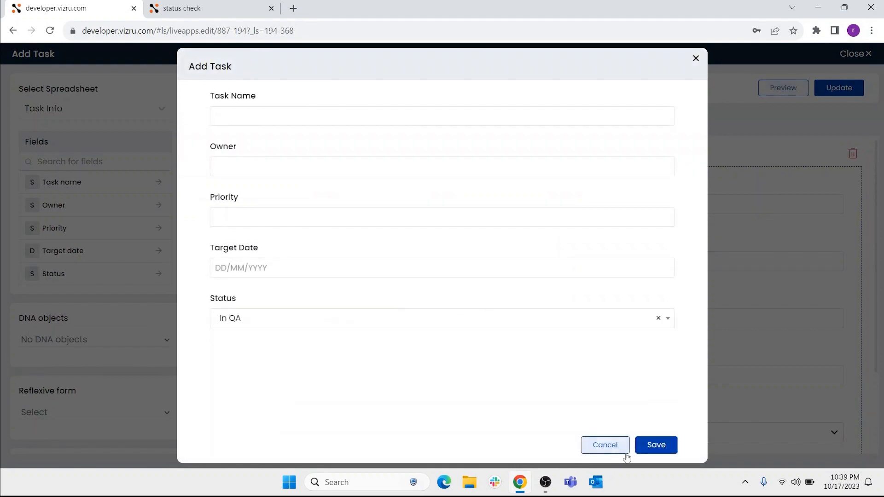
pyautogui.click(655, 445)
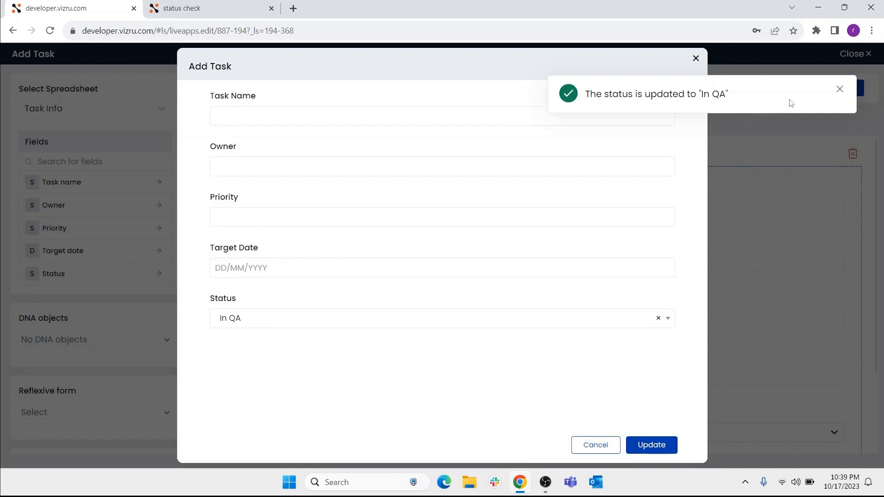
pyautogui.click(840, 90)
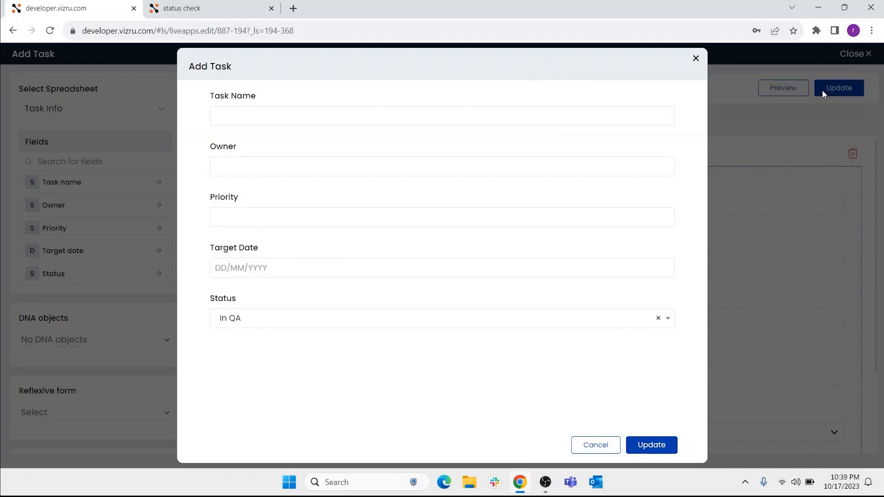
pyautogui.click(695, 59)
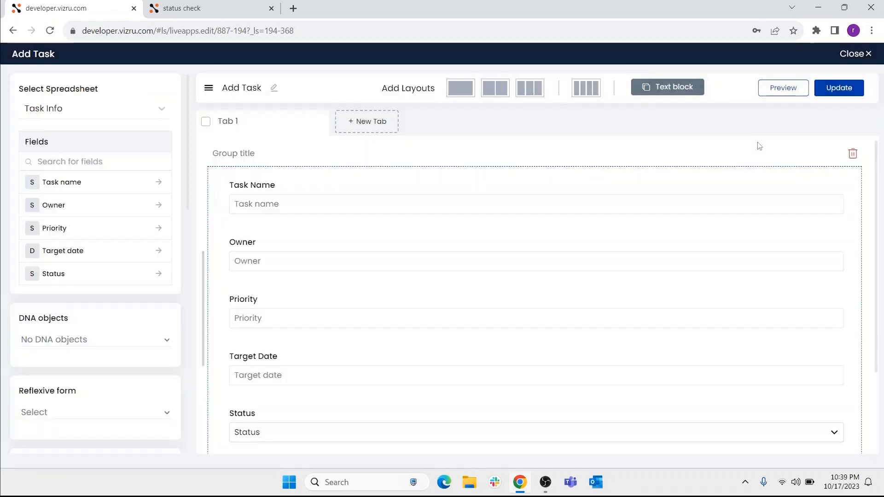
pyautogui.click(846, 55)
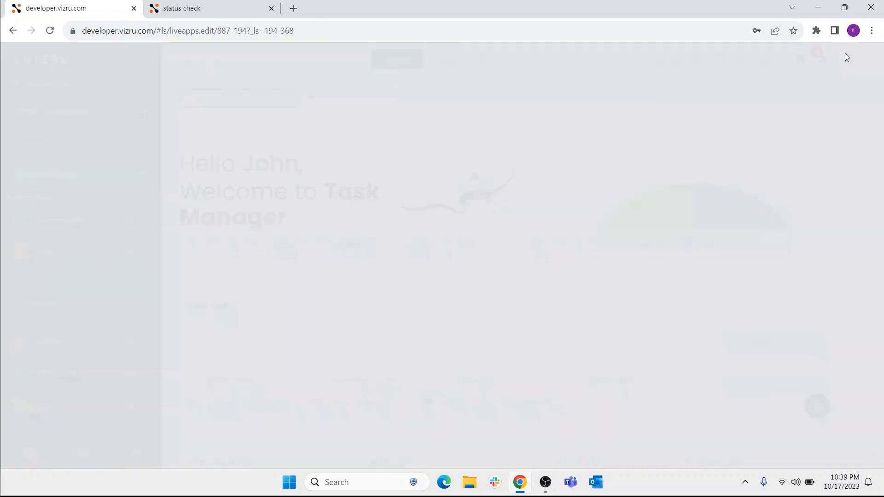
# Step: Add a column to the Task List datalist holding the Status field as a dropdown list, and update the datalist
pyautogui.press('alt')
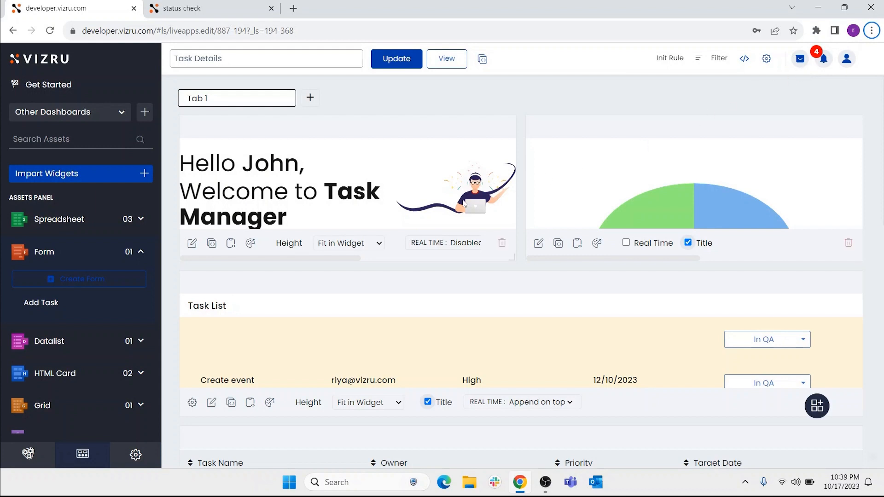
pyautogui.click(53, 342)
pyautogui.click(40, 340)
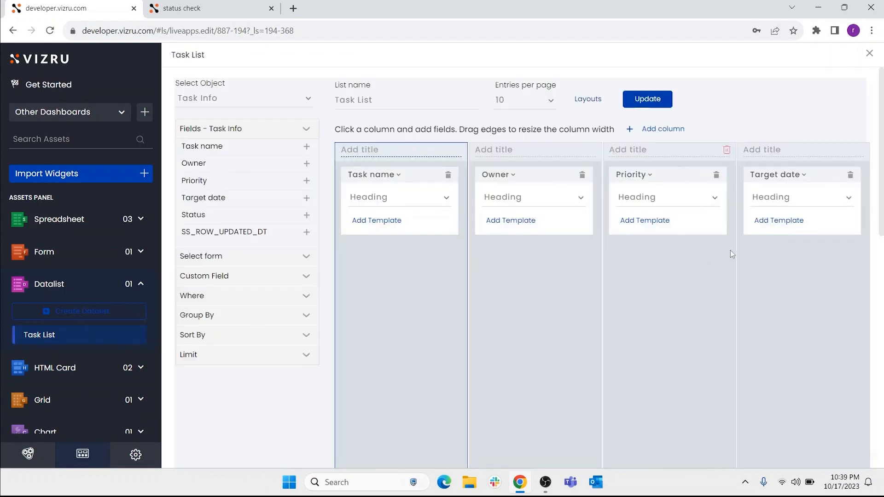
pyautogui.click(665, 129)
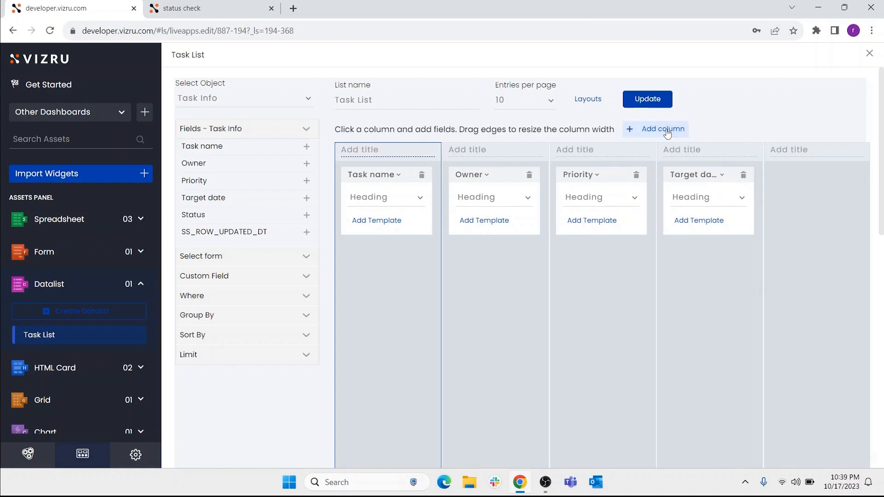
pyautogui.click(826, 201)
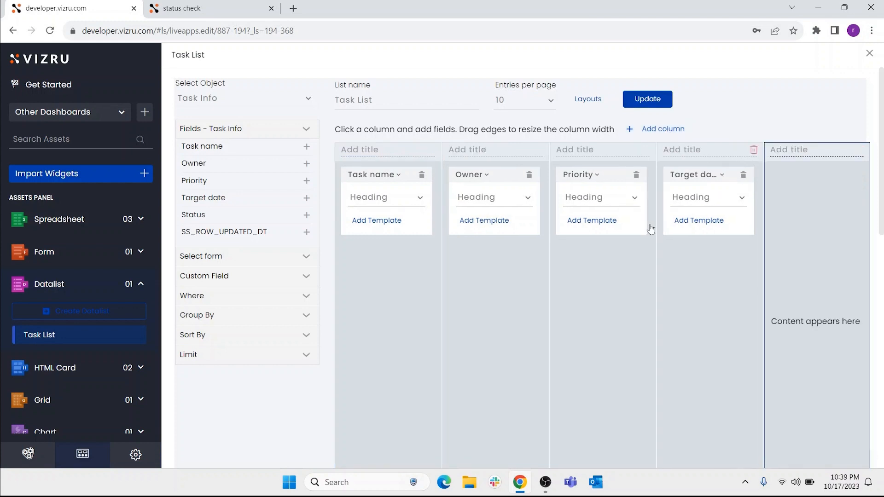
pyautogui.click(307, 216)
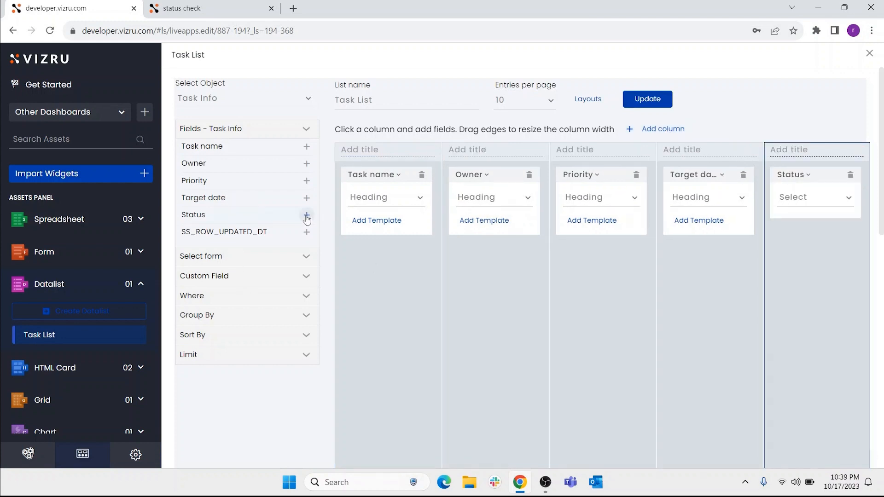
pyautogui.click(849, 198)
pyautogui.click(814, 242)
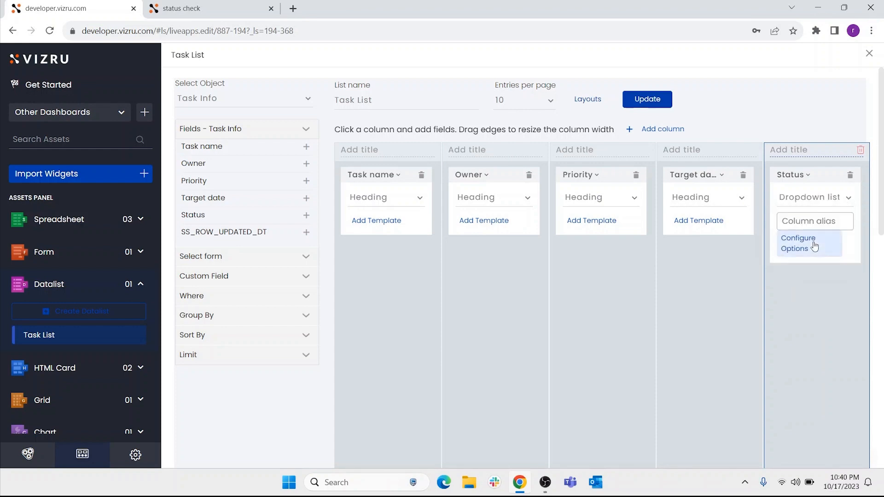
pyautogui.click(645, 98)
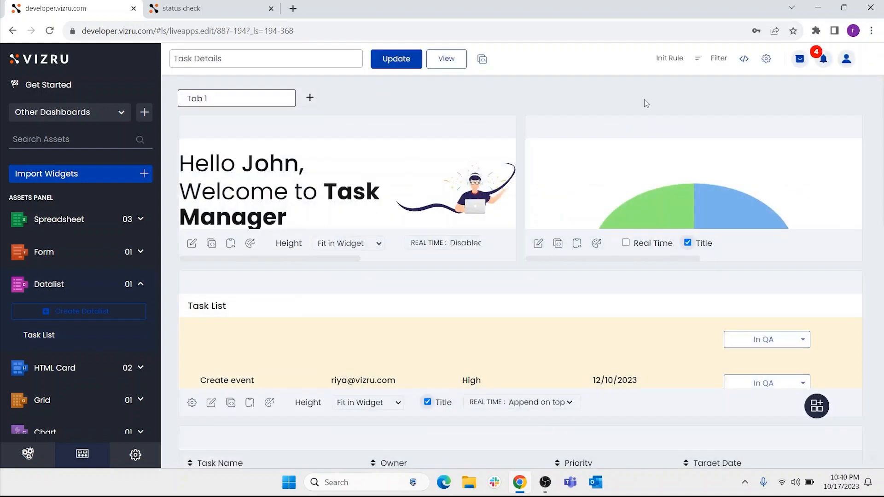
# Step: Update the Task Details dashboard, open its live view and set the Create event task's status to Completed
pyautogui.click(394, 63)
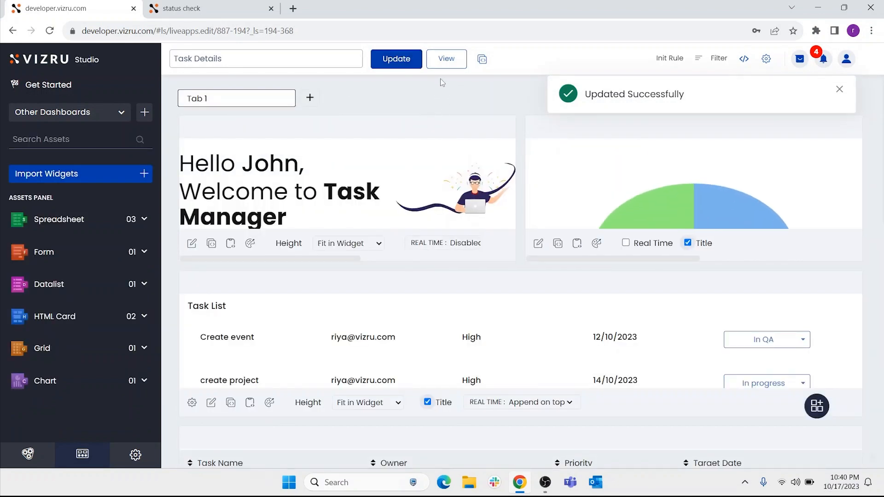
pyautogui.click(447, 62)
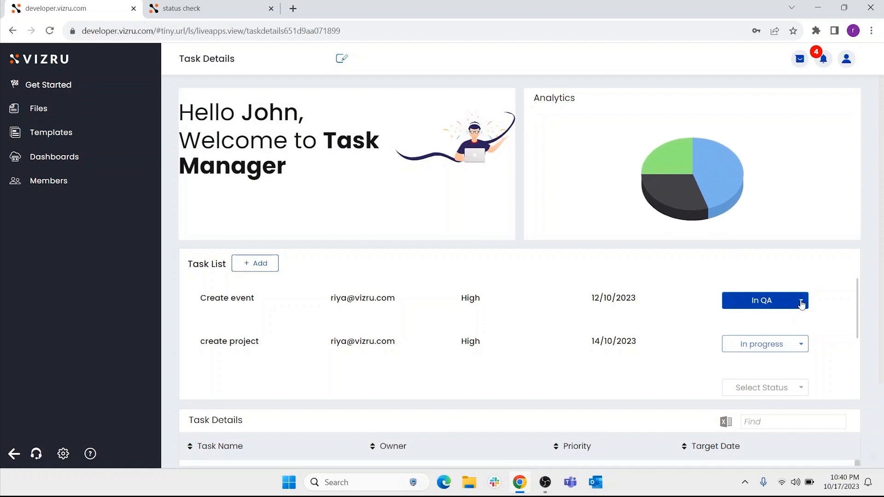
pyautogui.click(801, 305)
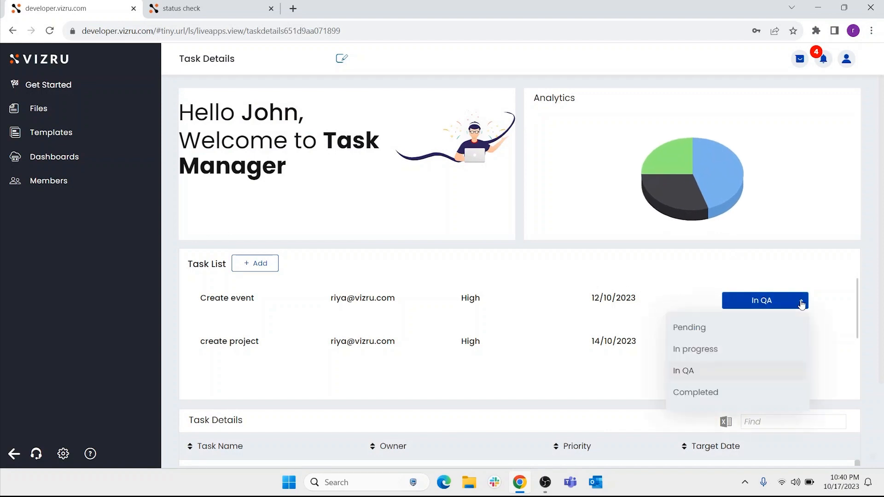
pyautogui.click(721, 395)
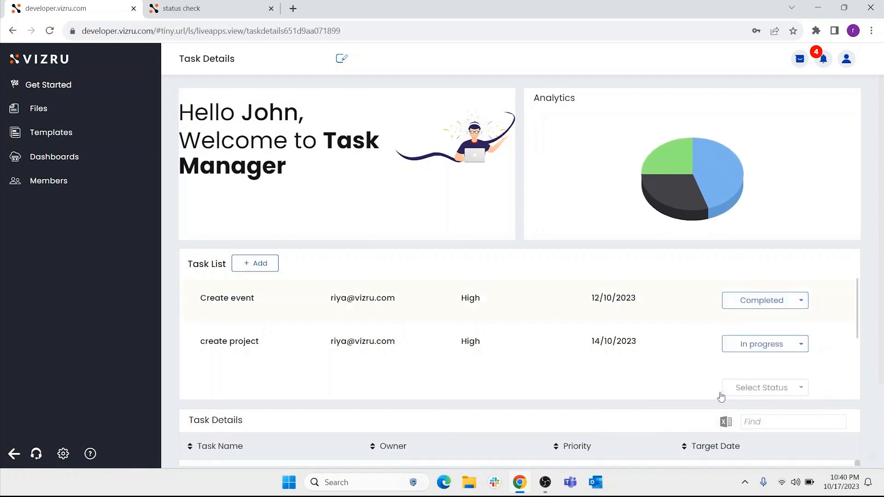